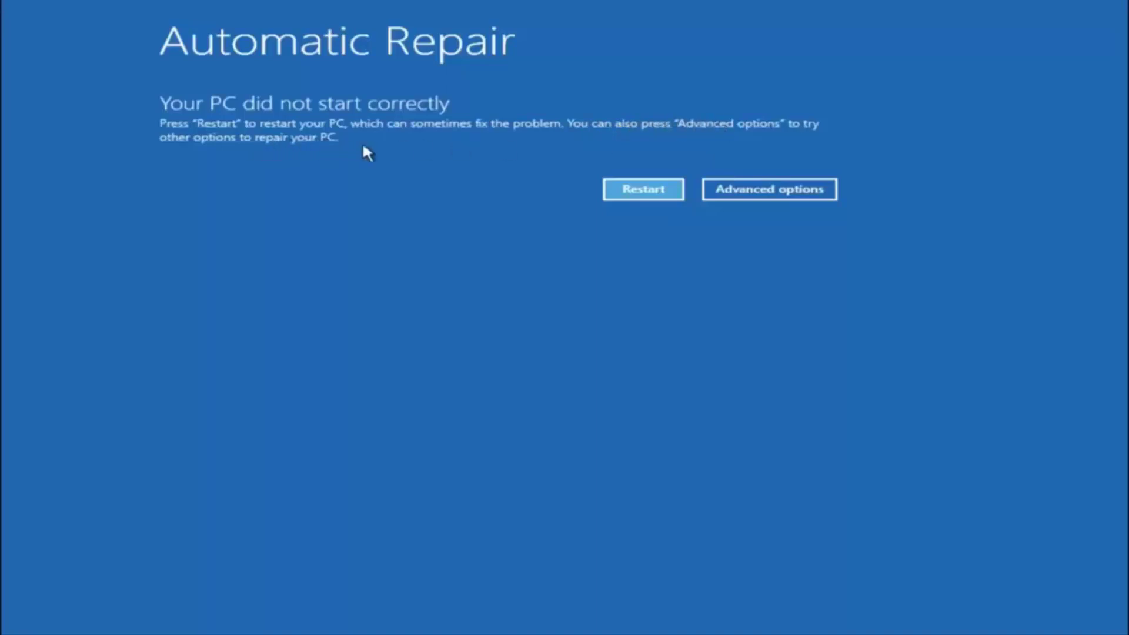
# Step: Go through Advanced options and Troubleshoot to reach the Advanced options recovery menu
pyautogui.click(766, 189)
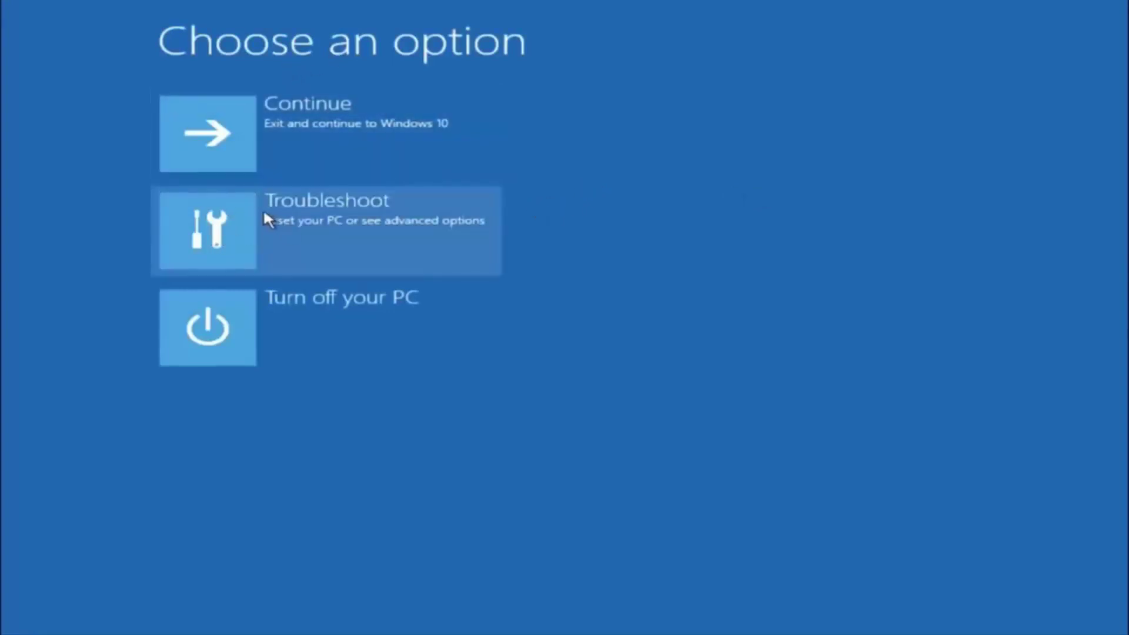
pyautogui.click(238, 231)
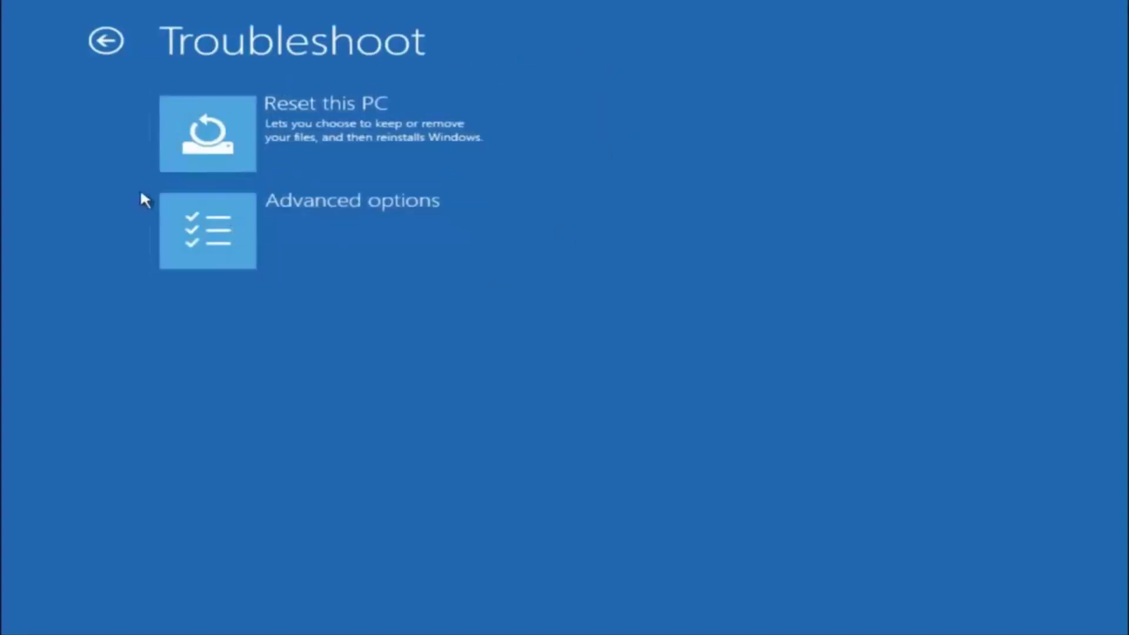
pyautogui.click(247, 235)
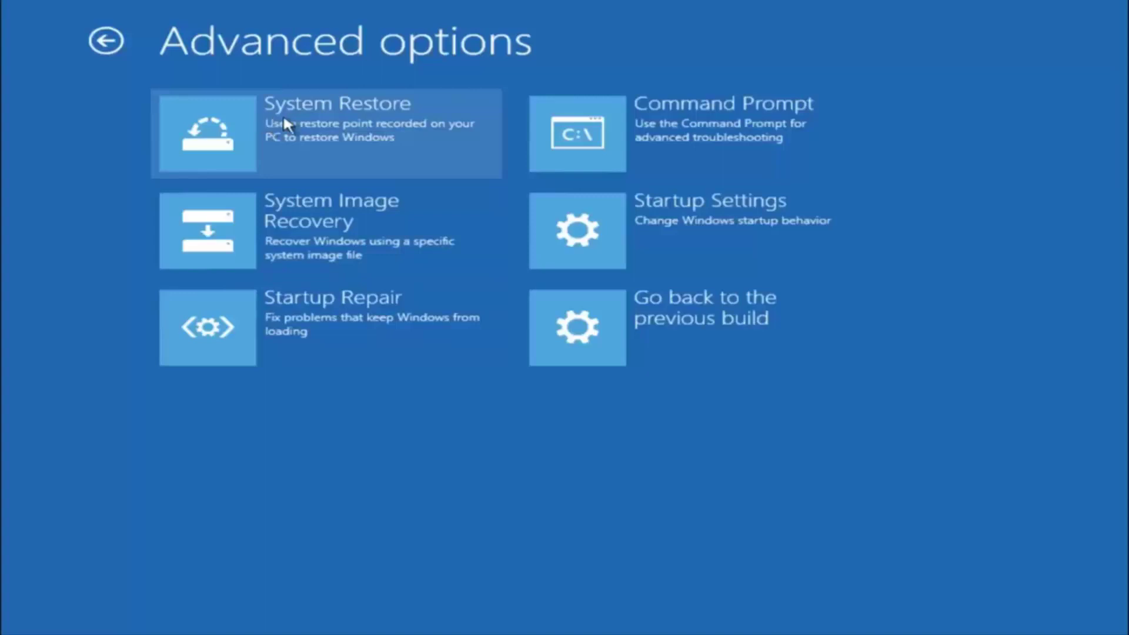
# Step: Launch System Restore from the Advanced options menu
pyautogui.click(276, 137)
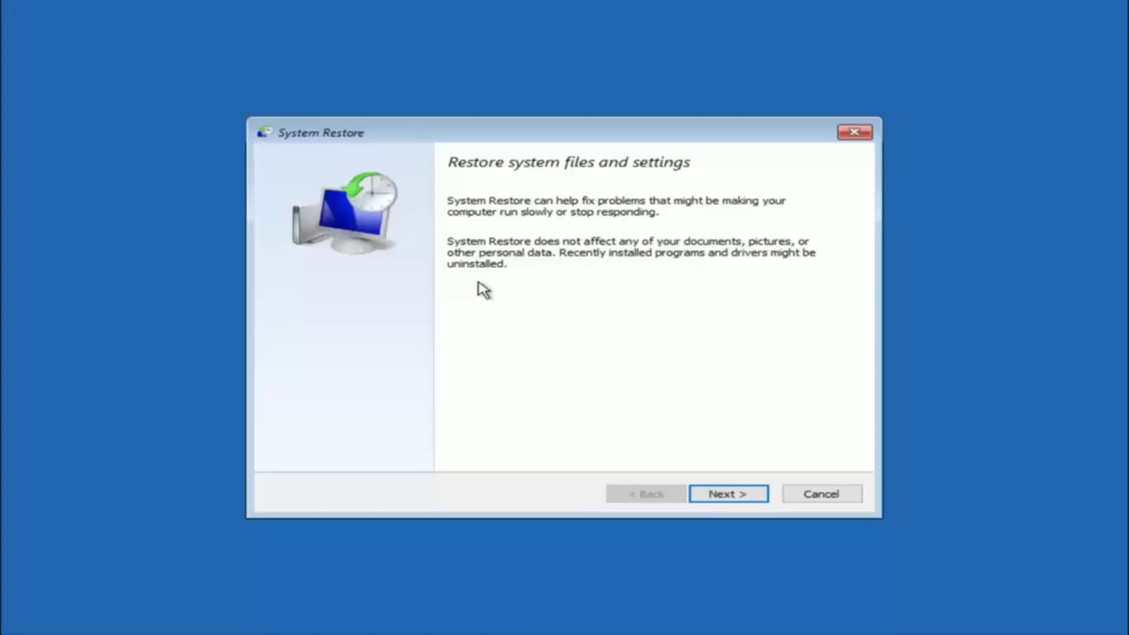
# Step: Choose the 10/5/2016 'Manual: before update' restore point and reach its confirmation page
pyautogui.click(699, 497)
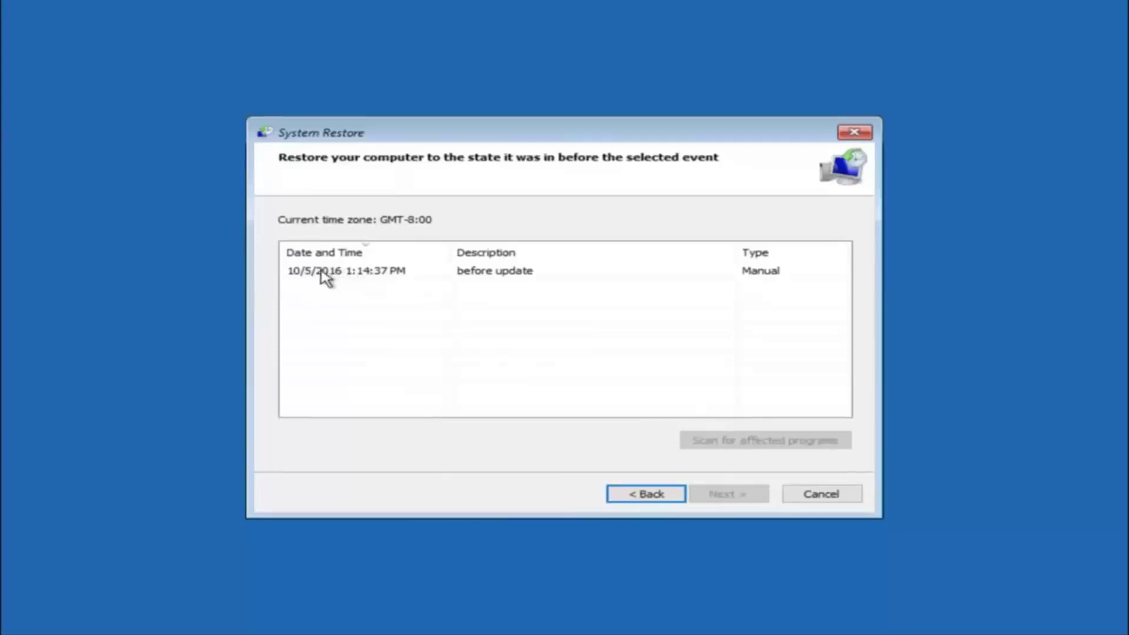
pyautogui.click(322, 276)
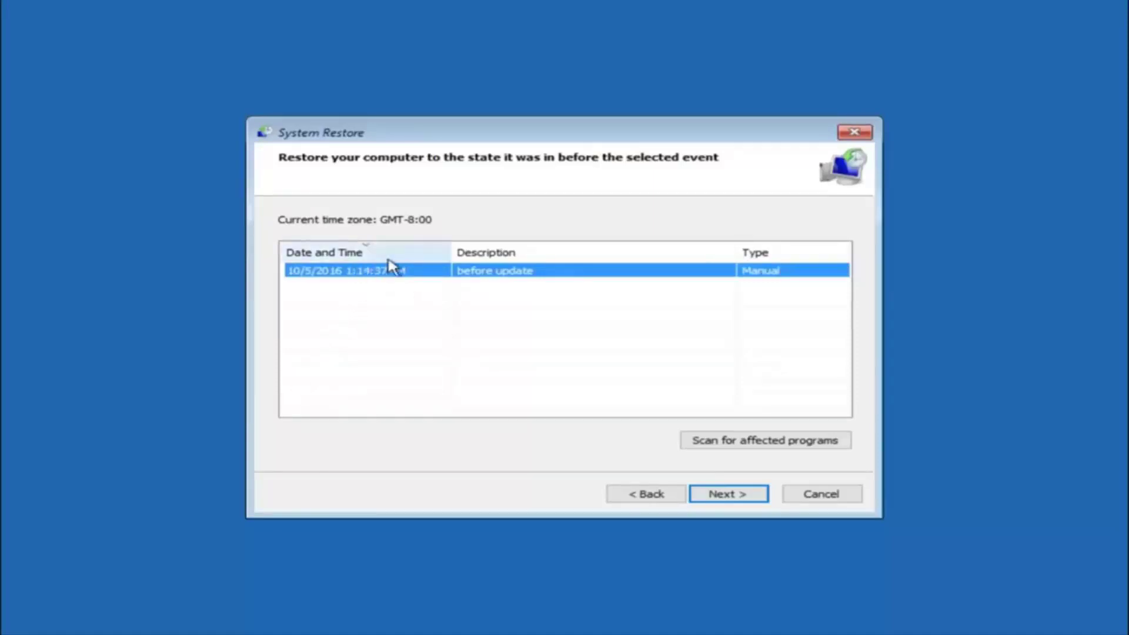
pyautogui.click(724, 502)
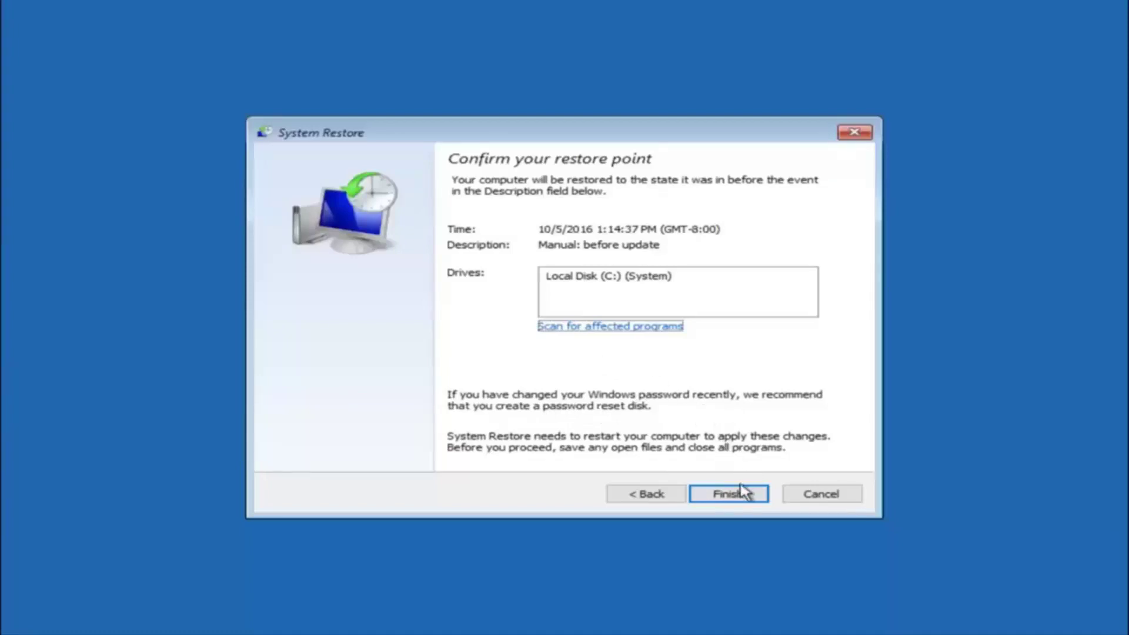
# Step: Finish the wizard and confirm the uninterruptible restore to the 'before update' point
pyautogui.click(729, 499)
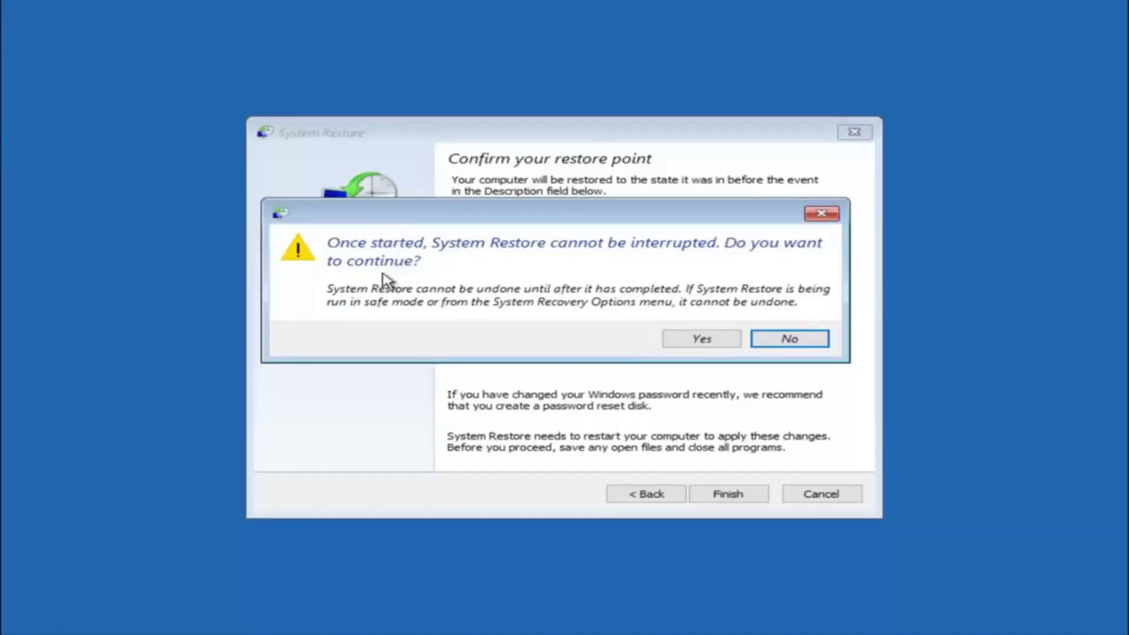
pyautogui.click(693, 346)
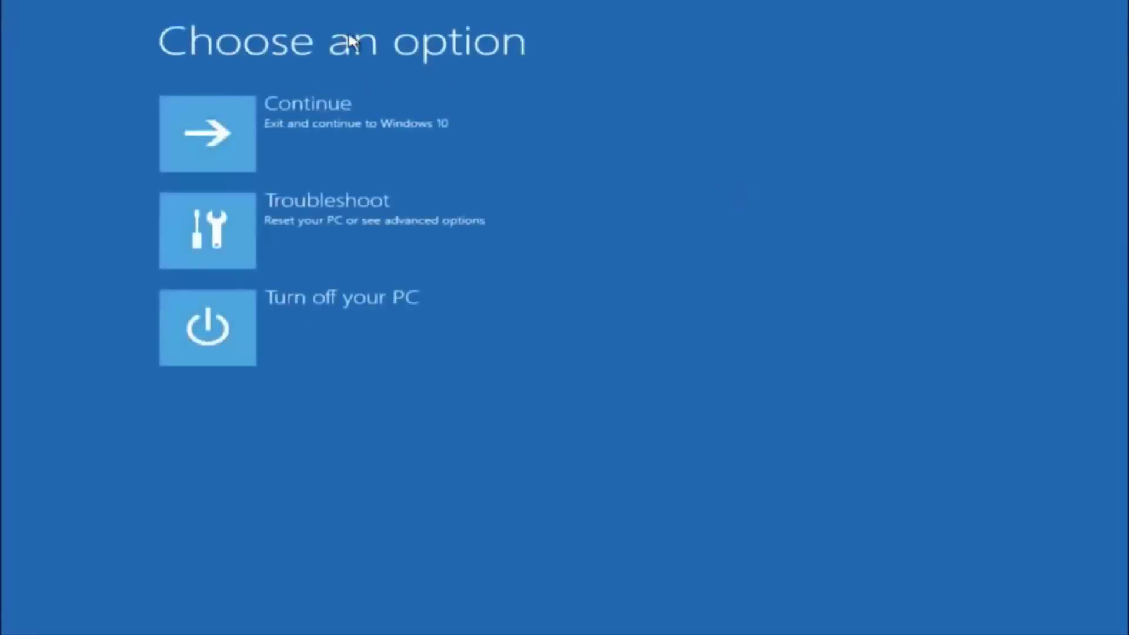
# Step: Return through Troubleshoot to the Advanced options recovery menu
pyautogui.click(264, 232)
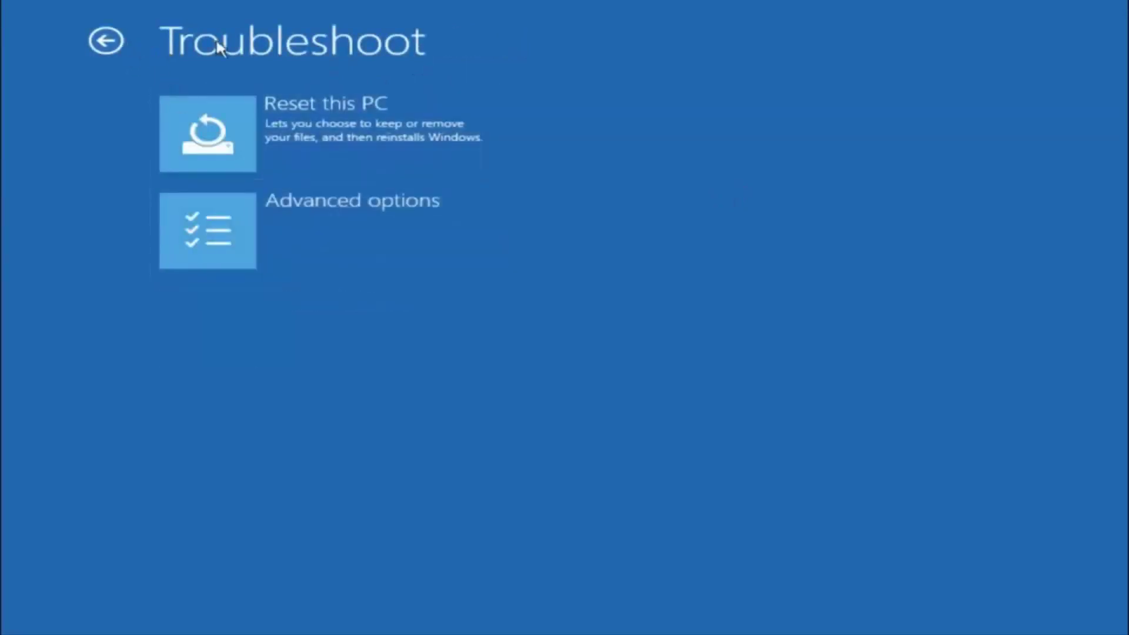
pyautogui.click(262, 230)
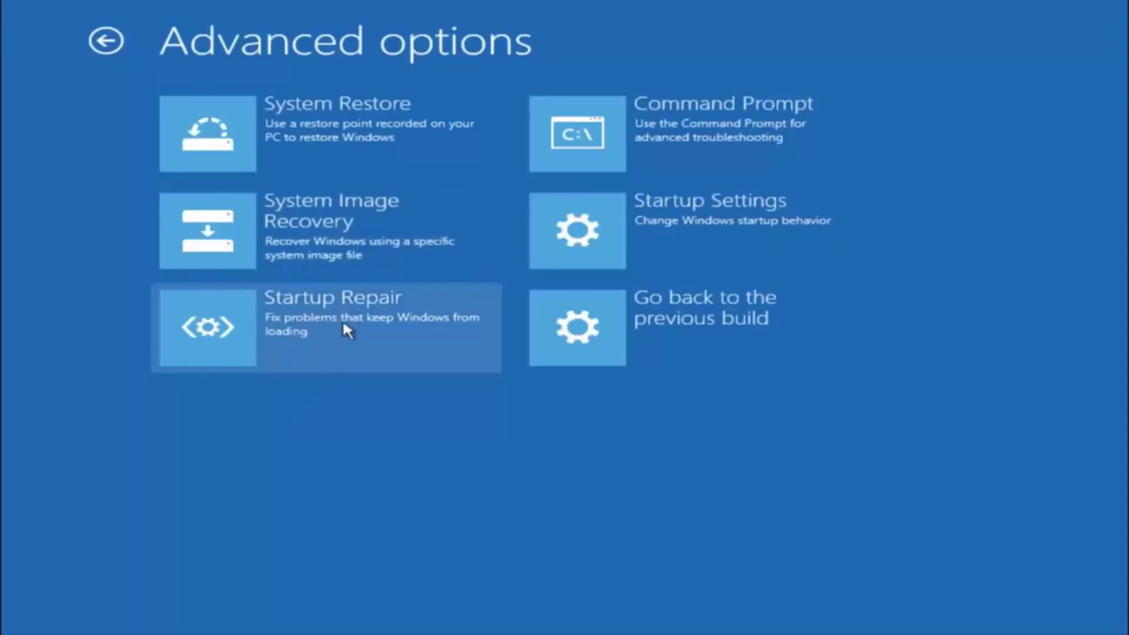
# Step: Launch Startup Repair to check the disk for errors
pyautogui.click(351, 329)
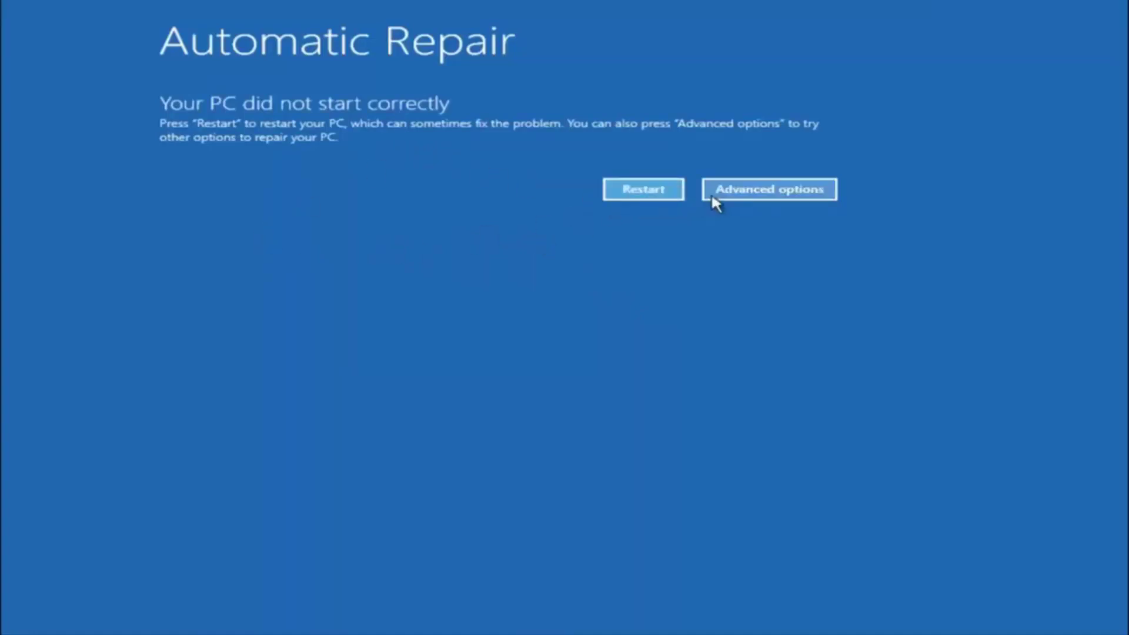
# Step: After the disk check, choose Advanced options on the Automatic Repair screen
pyautogui.click(752, 188)
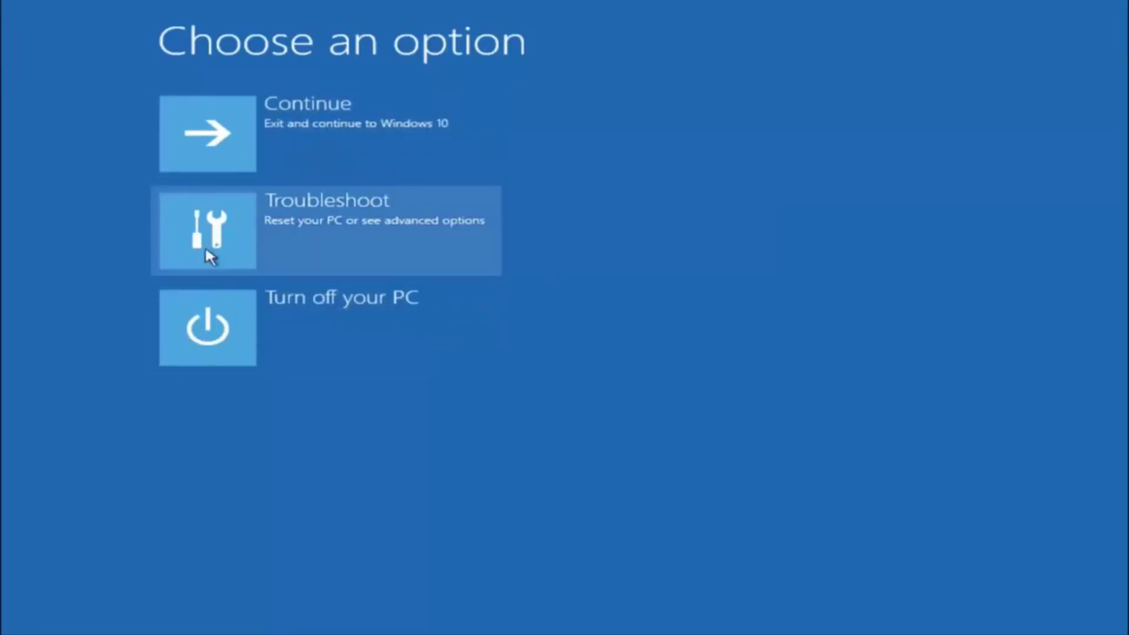
# Step: Go through Troubleshoot to the Advanced options menu listing Command Prompt
pyautogui.click(219, 238)
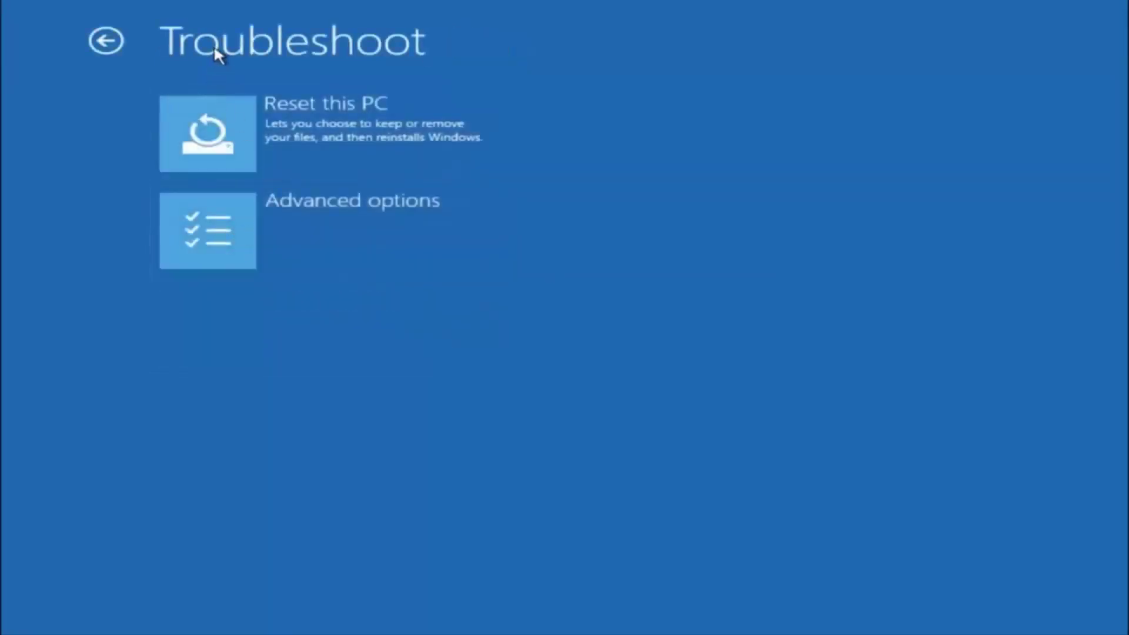
pyautogui.click(262, 221)
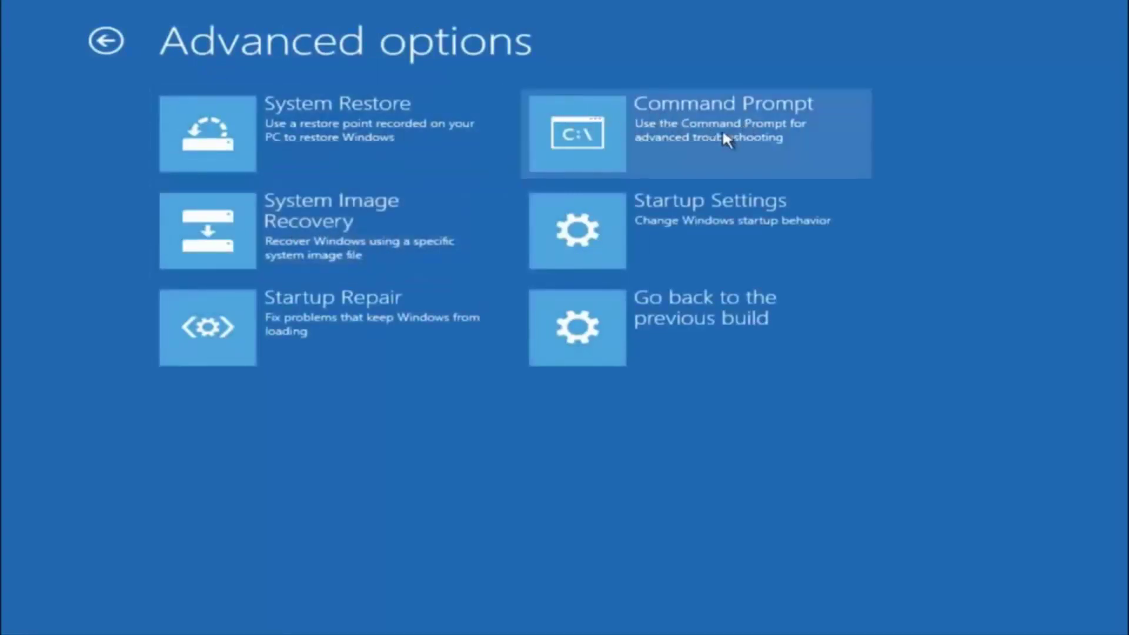
# Step: Open Command Prompt and switch the working drive to C:
pyautogui.click(661, 139)
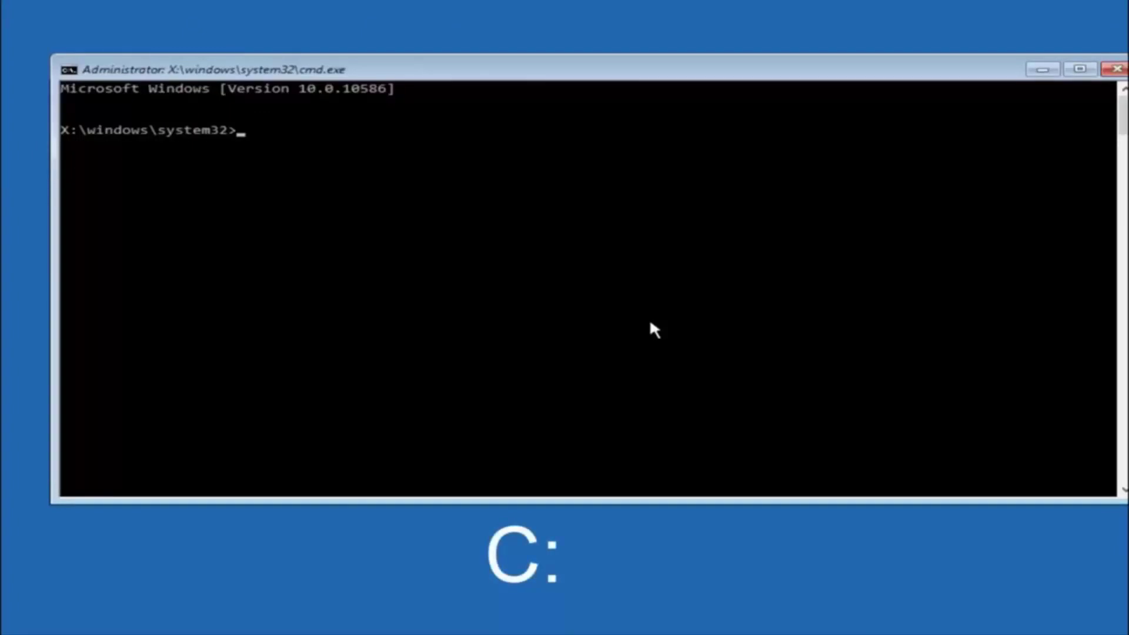
pyautogui.write('c:')
pyautogui.press('Return')
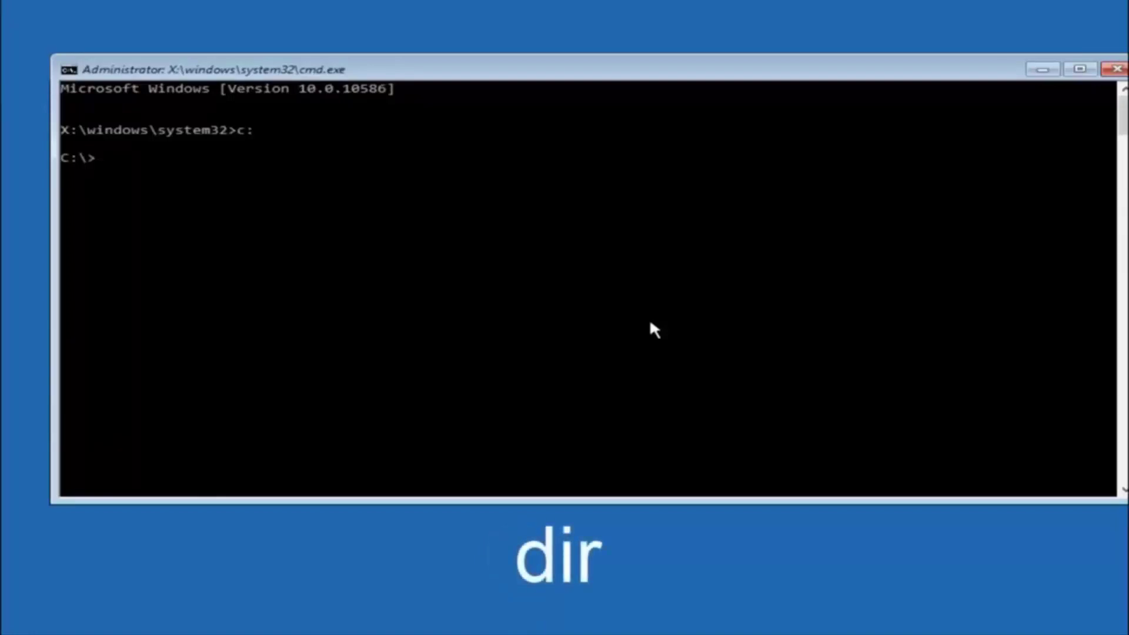
# Step: List C:\ with dir (Users, Windows, Windows.old), then start typing cd \windows\system32\config
pyautogui.write('dir')
pyautogui.press('Return')
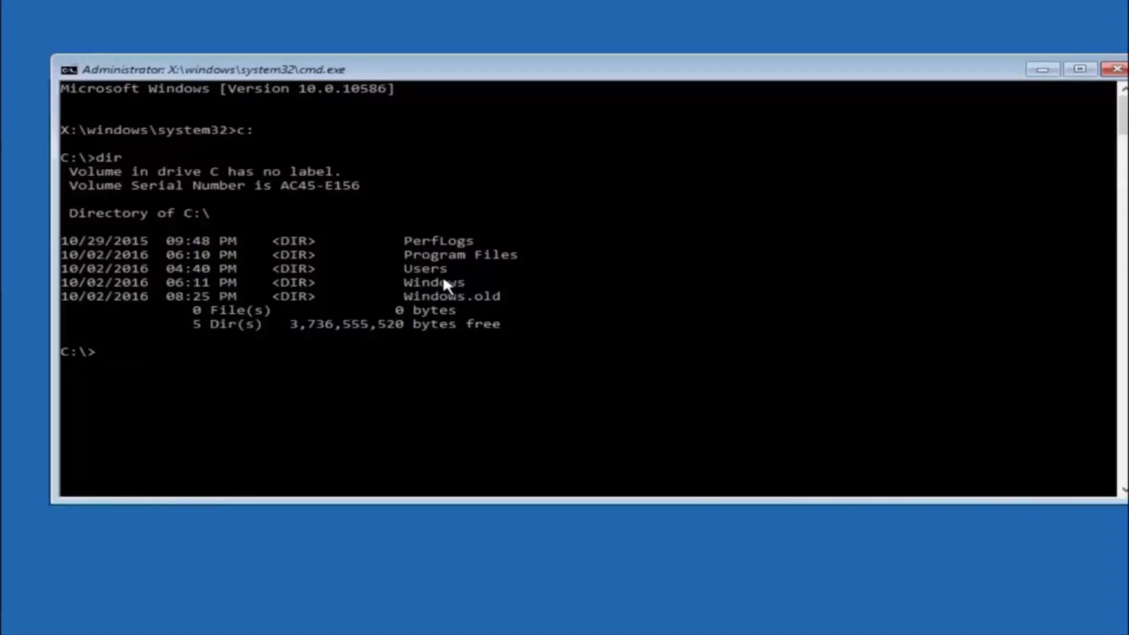
pyautogui.write('cd')
pyautogui.write(' \\windows')
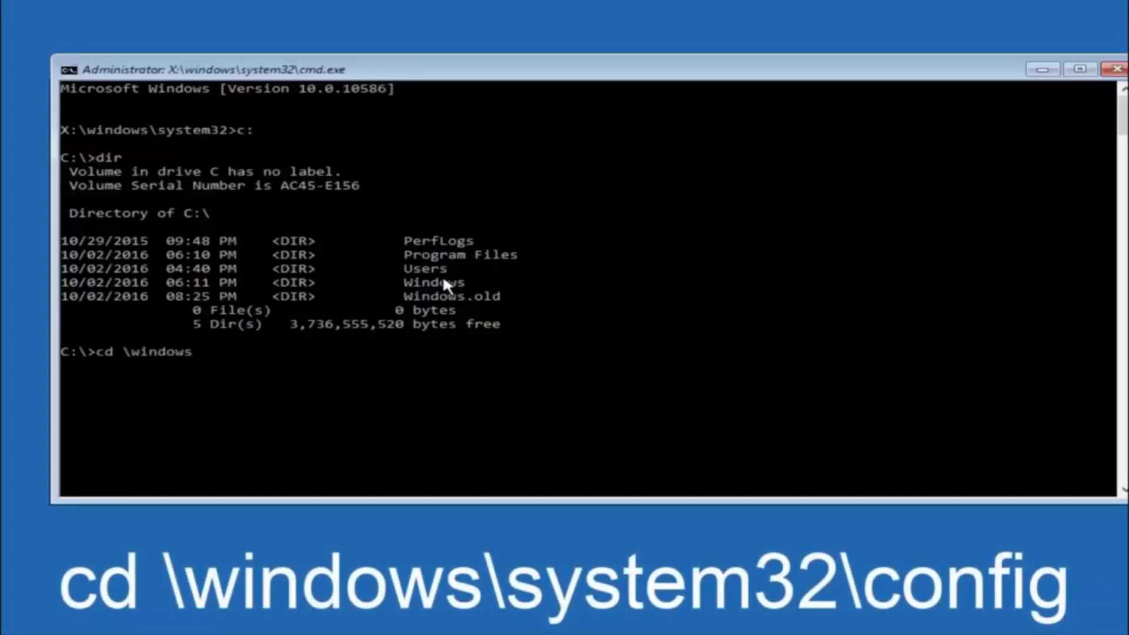
pyautogui.write('\\system32')
pyautogui.write('\\config')
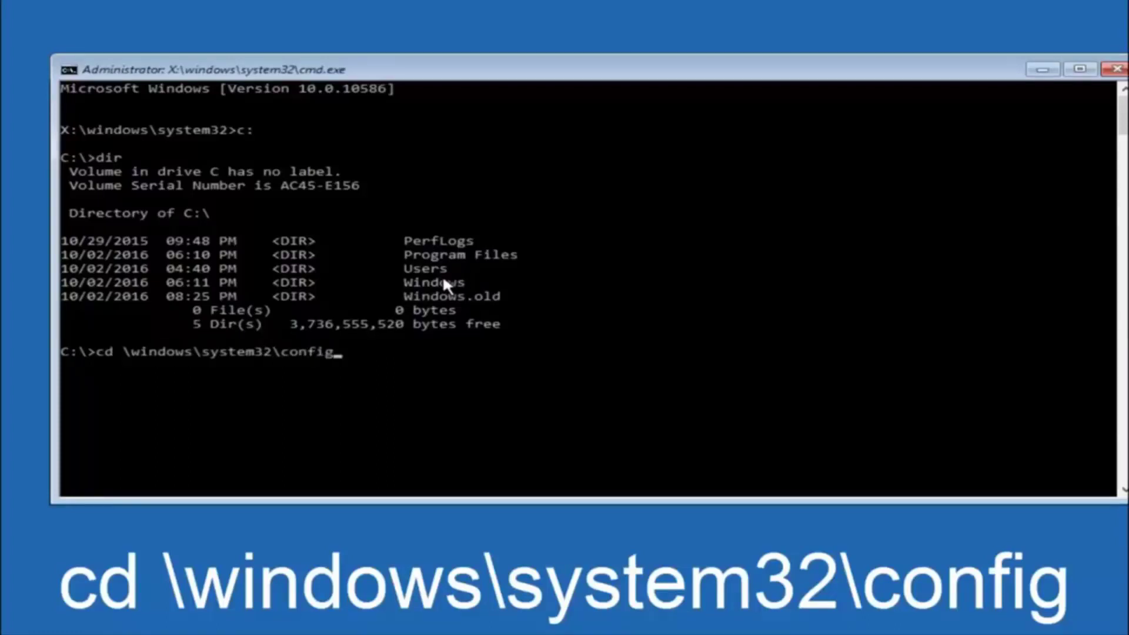
# Step: Change the prompt's directory to C:\Windows\System32\config
pyautogui.press('Return')
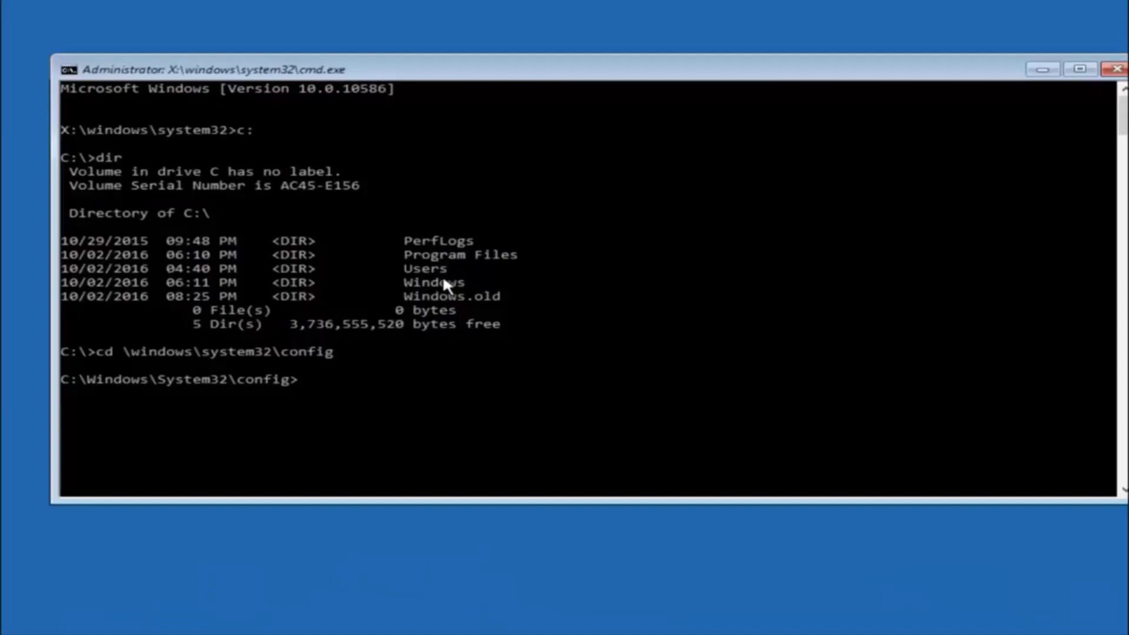
# Step: Create a folder named 'backup' inside the config folder with md backup
pyautogui.write('md')
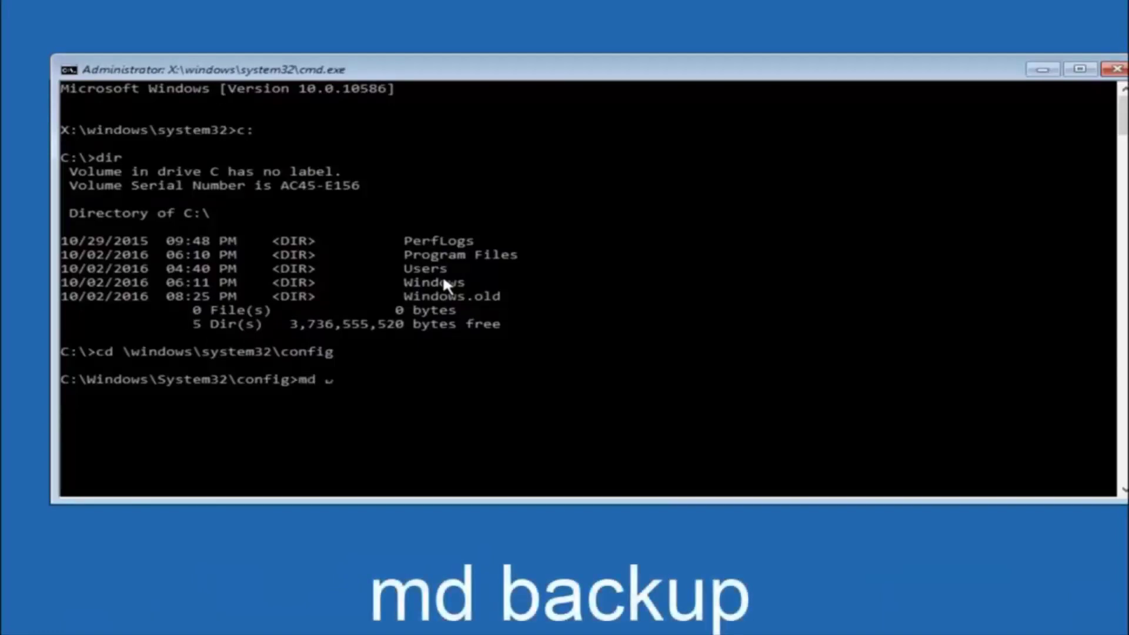
pyautogui.write(' backup')
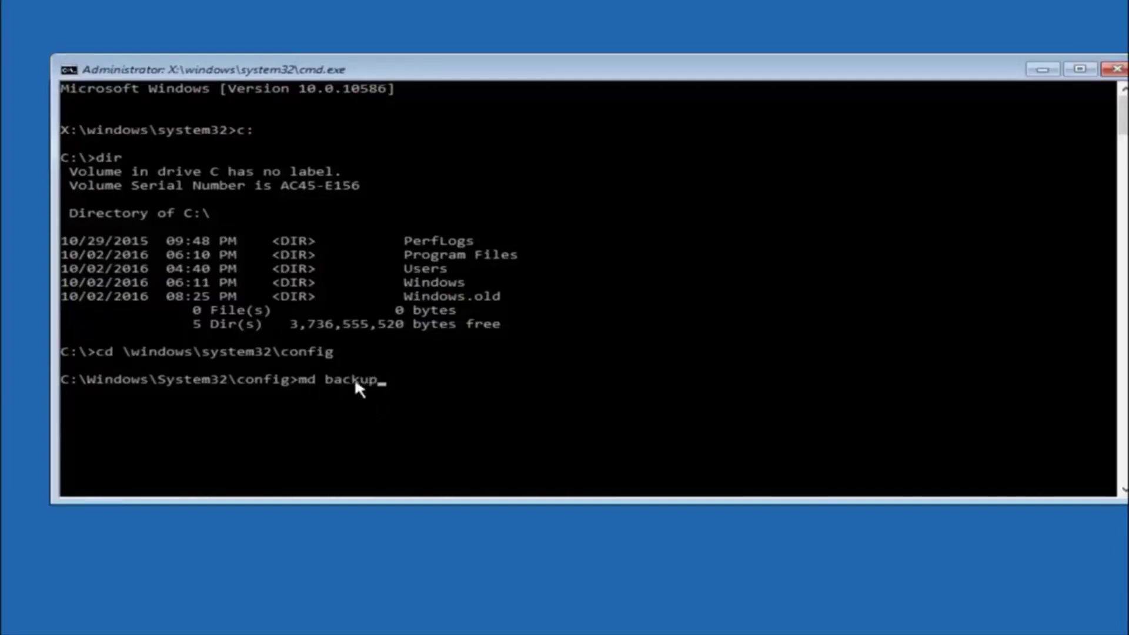
pyautogui.press('Return')
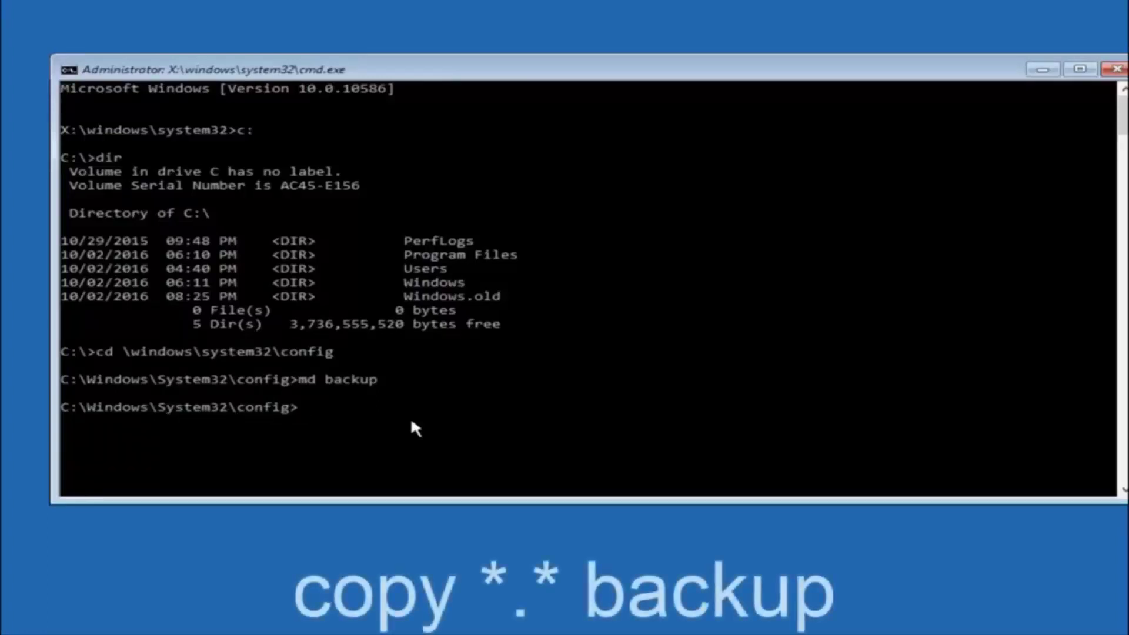
# Step: Copy all ten config files, including SAM and SYSTEM, into the backup folder
pyautogui.write('copy')
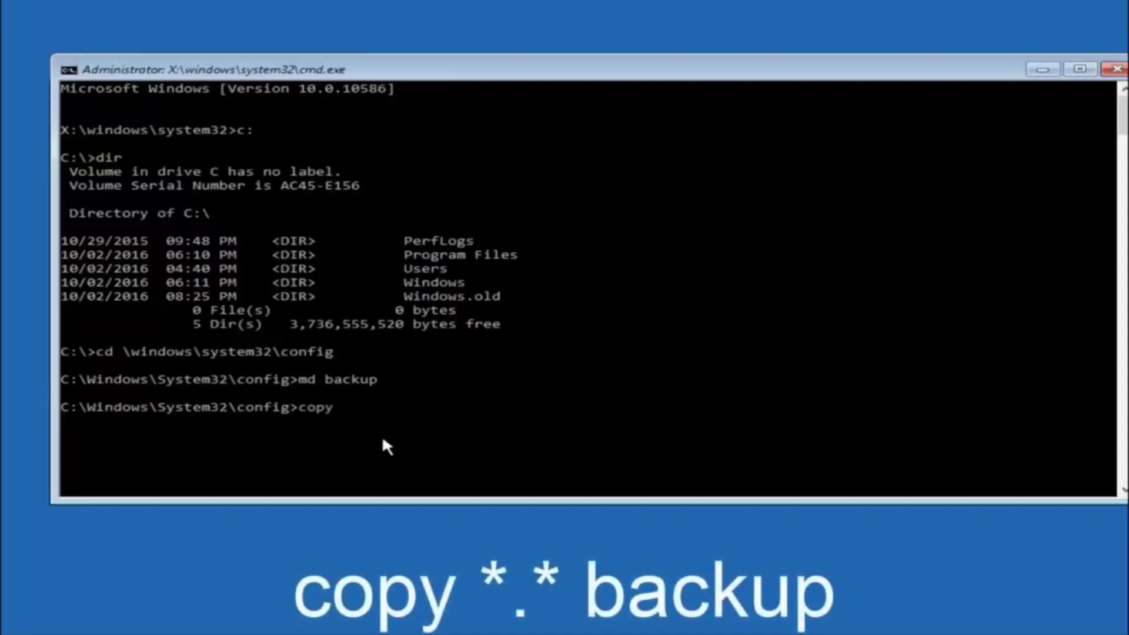
pyautogui.write(' *')
pyautogui.write('.')
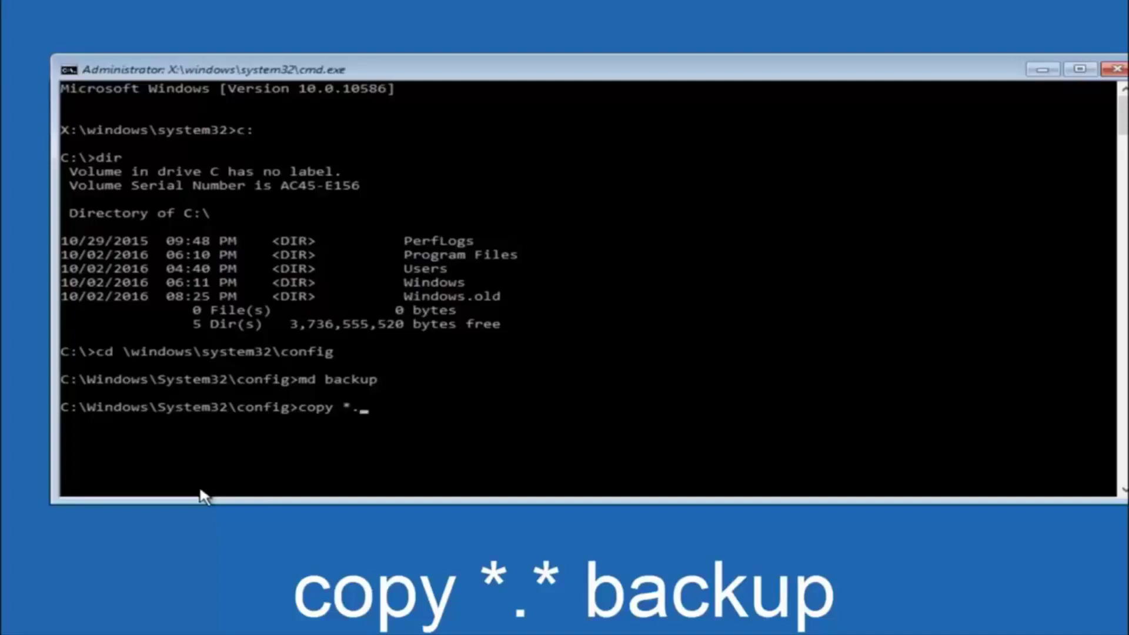
pyautogui.write('*')
pyautogui.write(' backup')
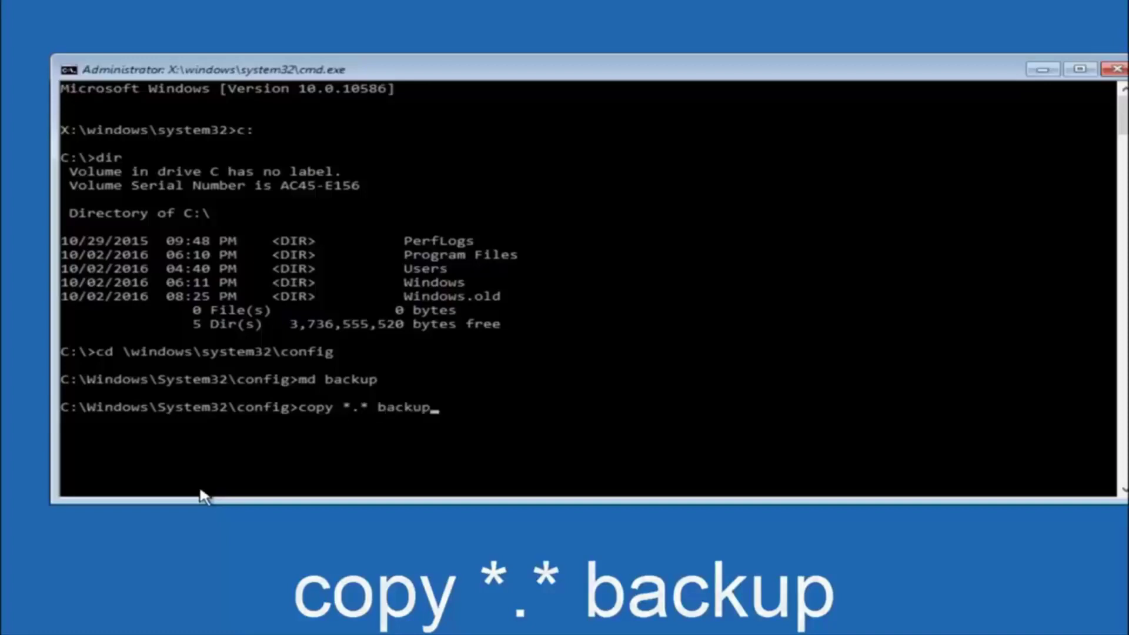
pyautogui.press('Return')
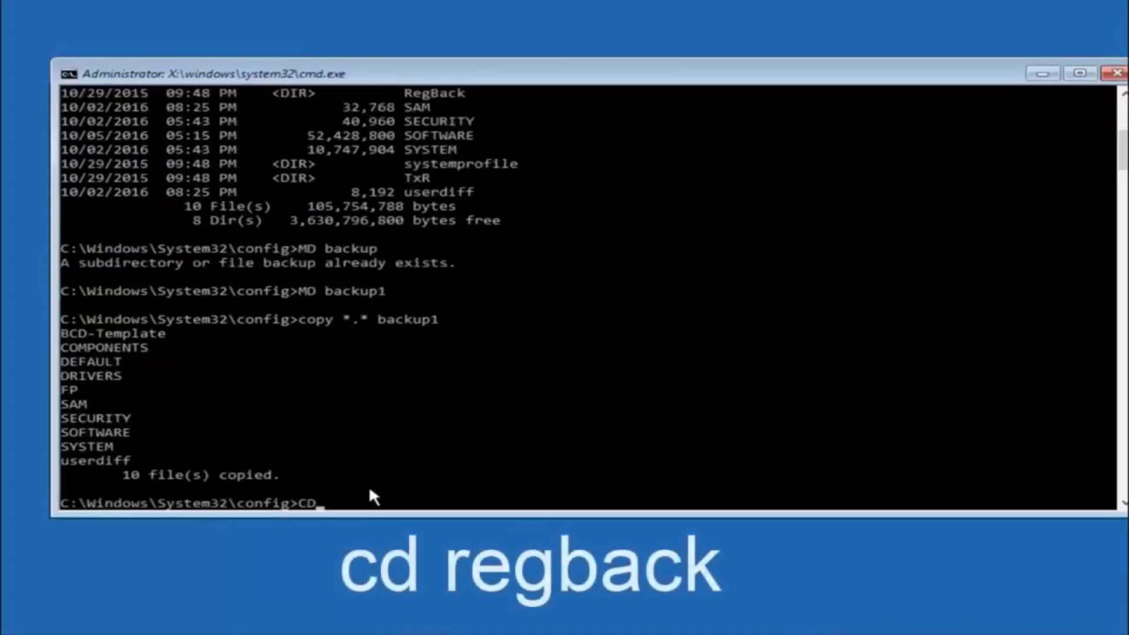
# Step: Enter RegBack and list its five zero-byte hives: DEFAULT, SAM, SECURITY, SOFTWARE, SYSTEM
pyautogui.write(' regback')
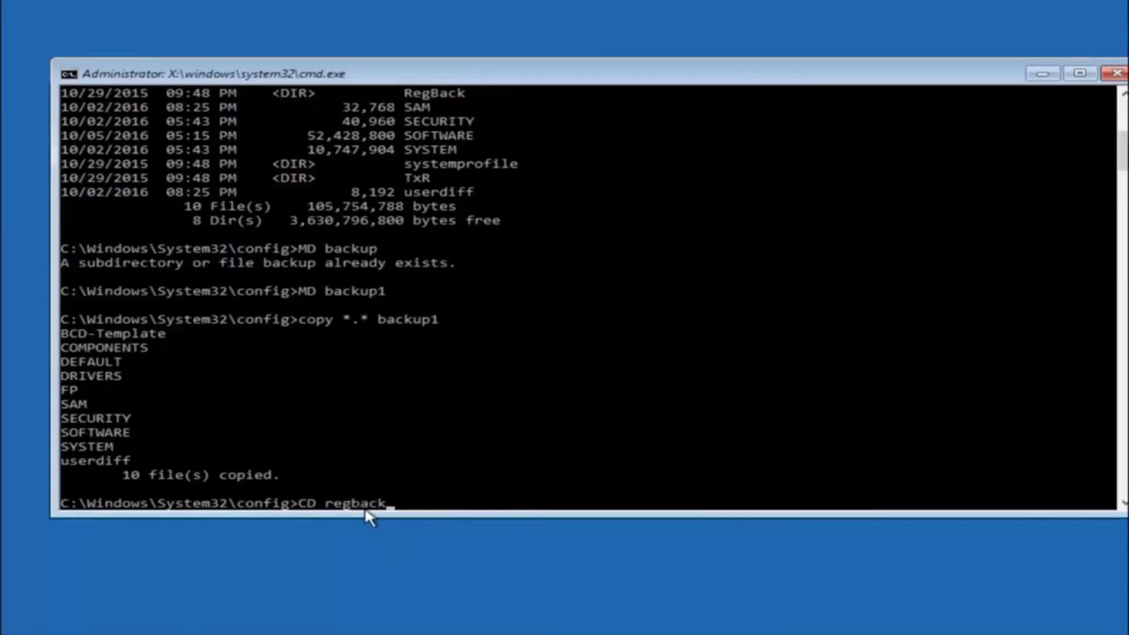
pyautogui.press('Return')
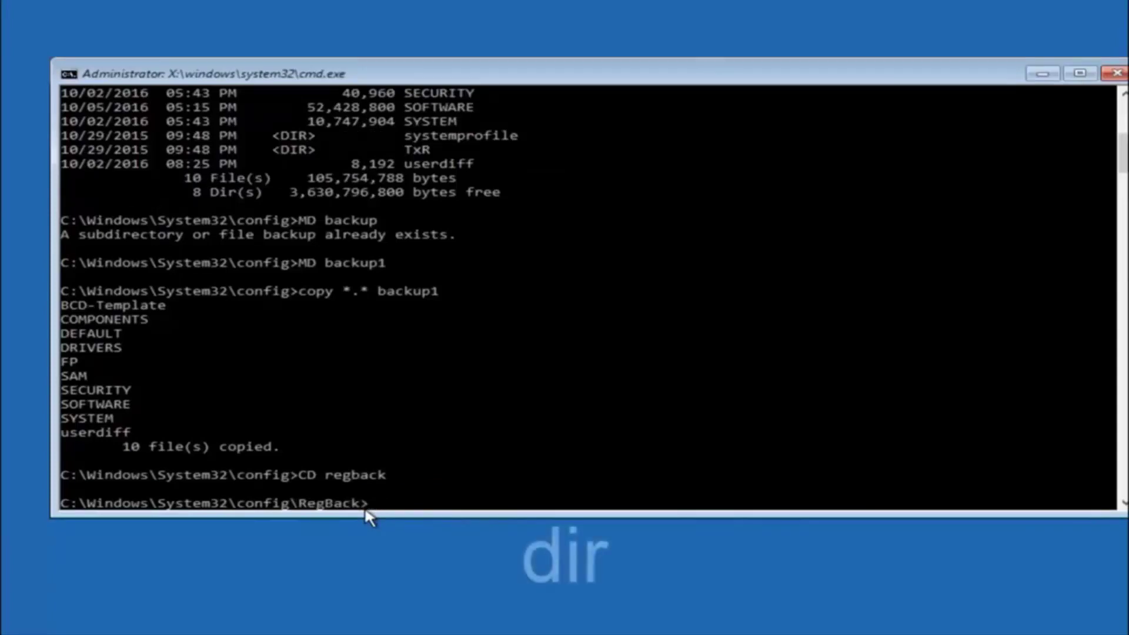
pyautogui.write('dir')
pyautogui.press('Return')
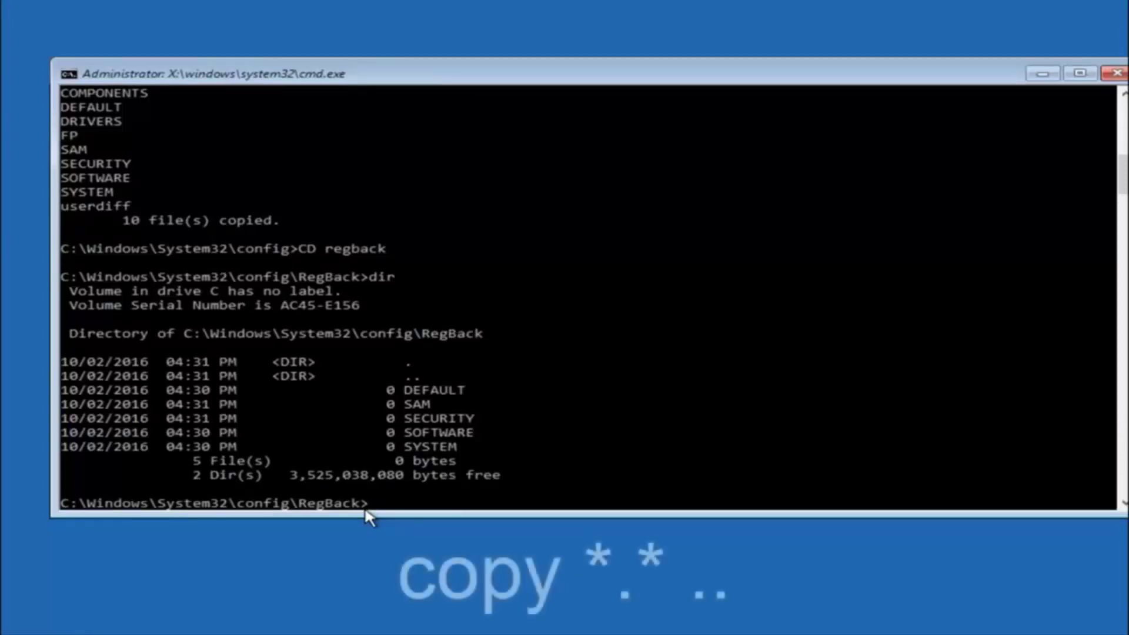
# Step: Copy all RegBack hives up into config, answering A to overwrite every existing file
pyautogui.write('copy')
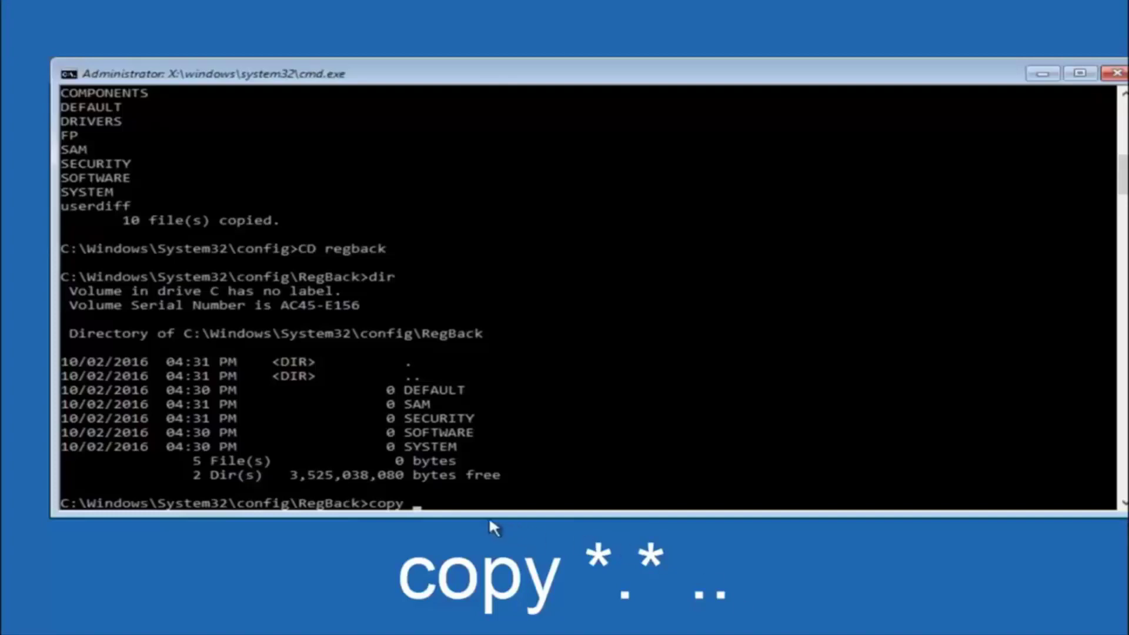
pyautogui.click(418, 506)
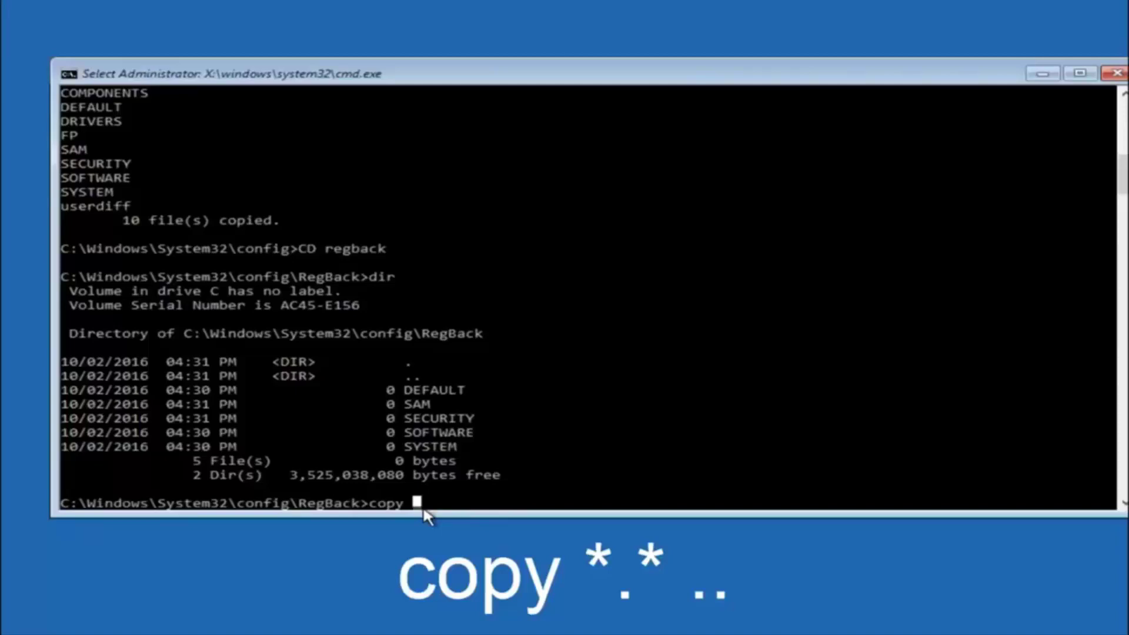
pyautogui.write('*')
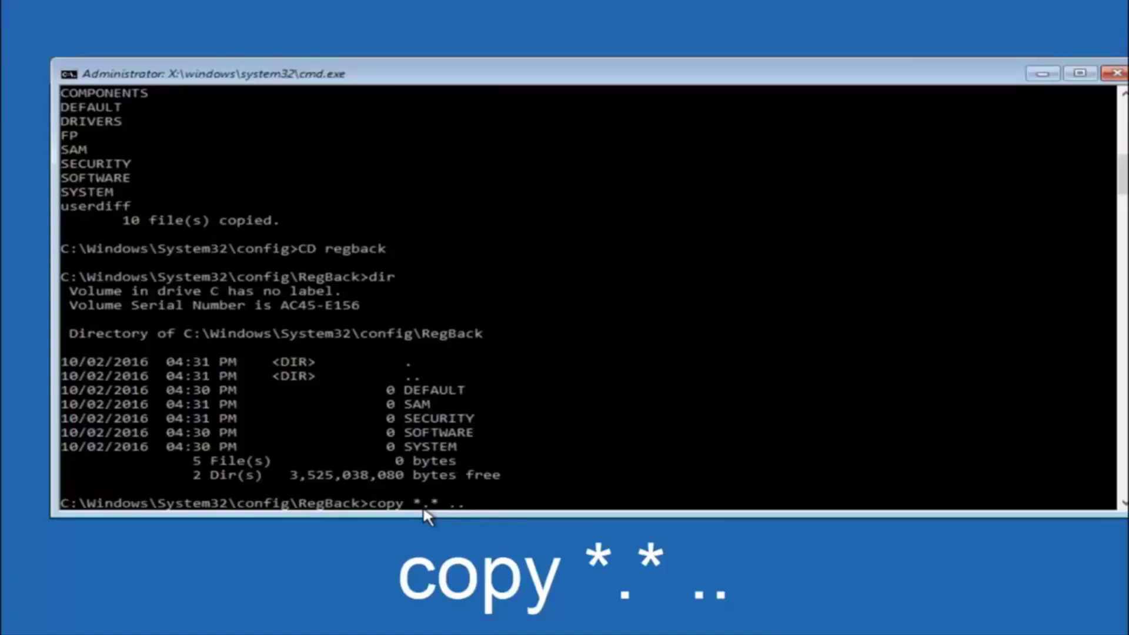
pyautogui.press('Return')
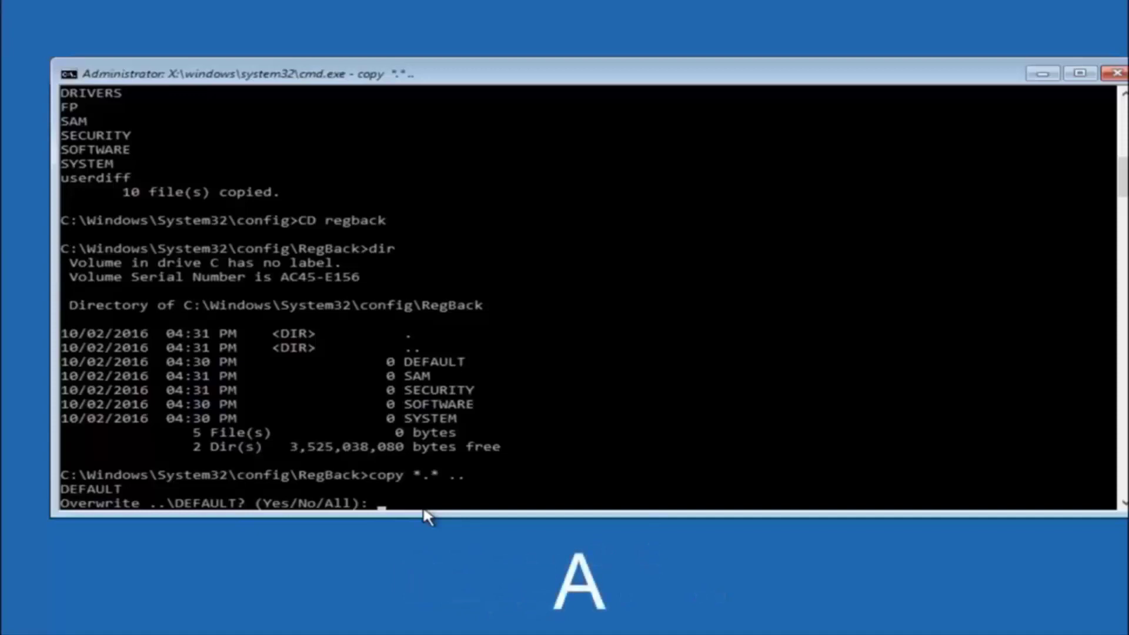
pyautogui.write('A')
pyautogui.press('Return')
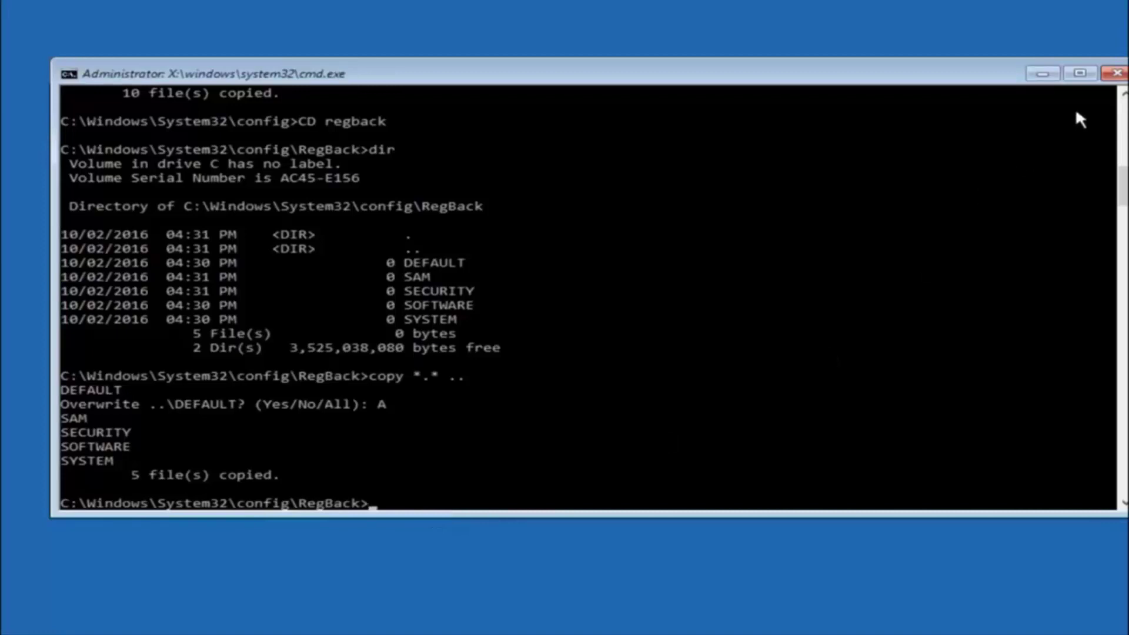
# Step: Close the cmd.exe window to get back to the Choose an option menu
pyautogui.click(1116, 73)
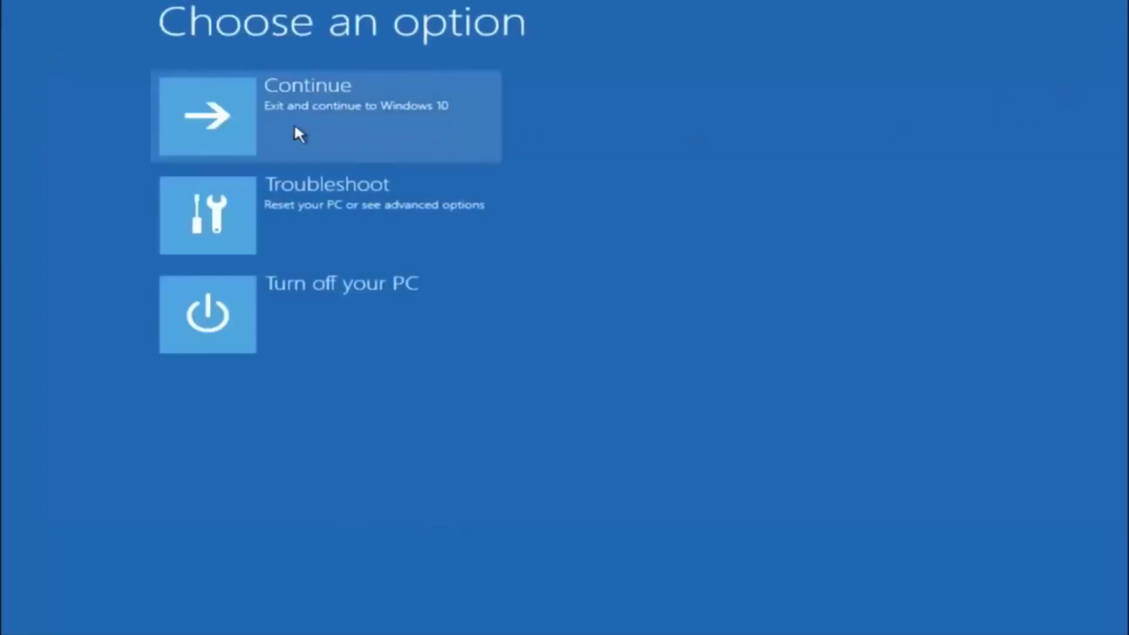